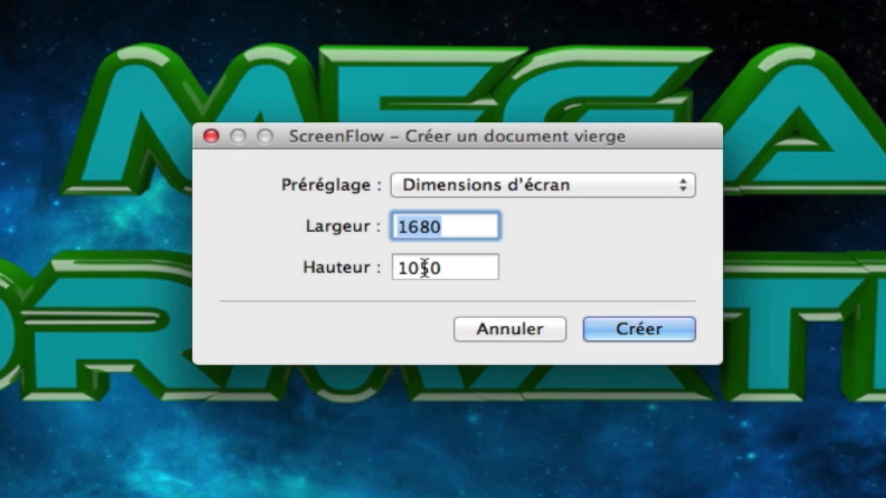
left_click(474, 272)
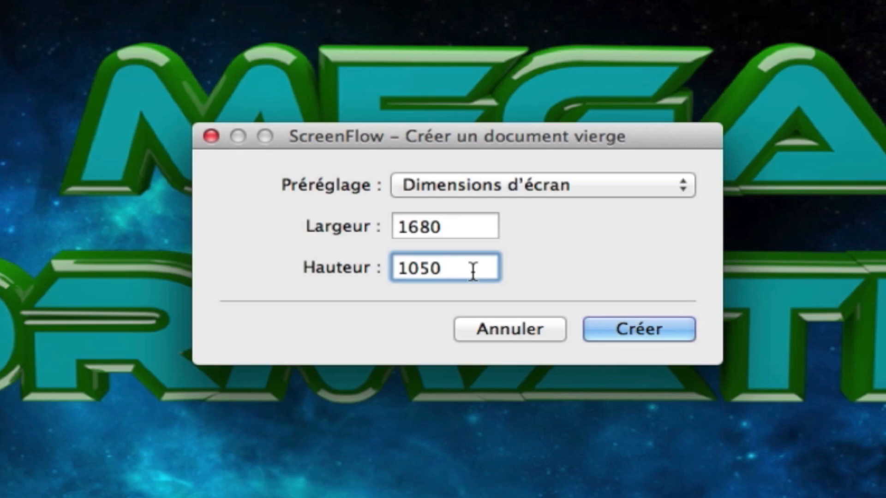
left_click(452, 223)
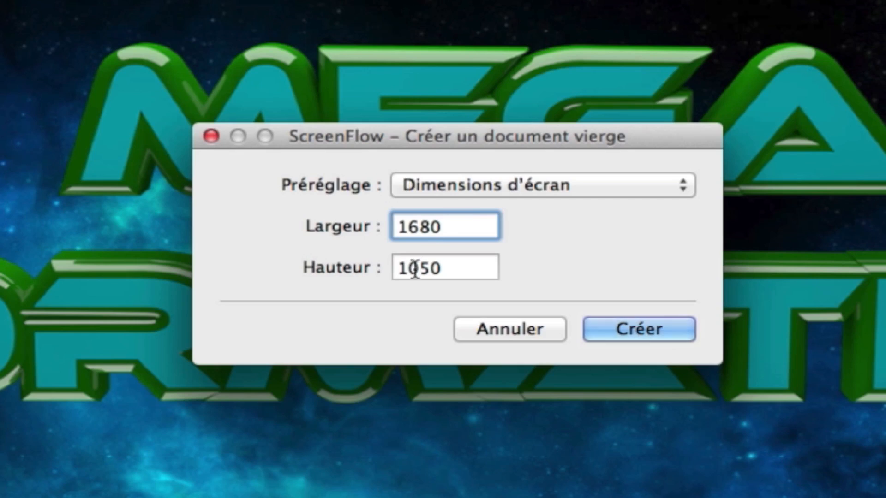
left_click(474, 193)
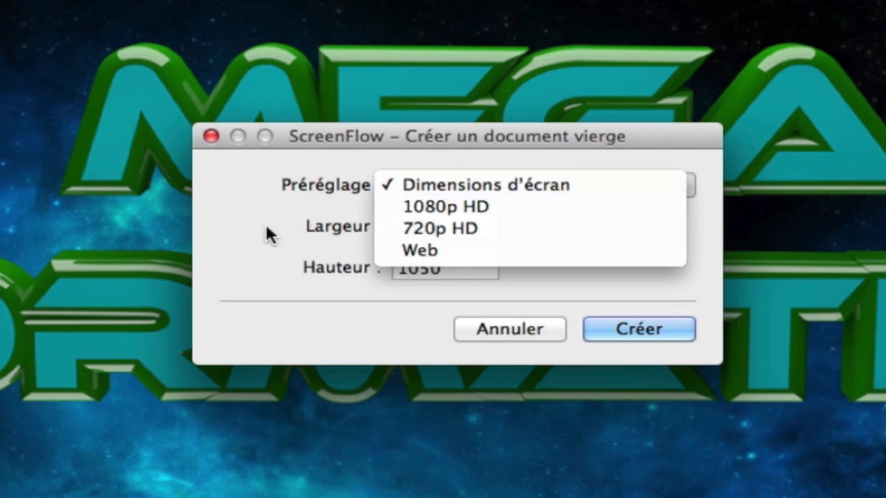
left_click(270, 239)
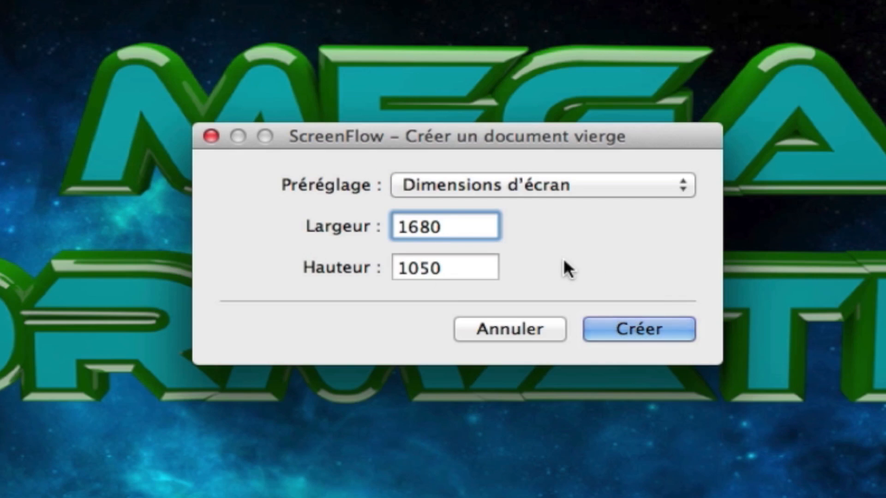
Create a blank document using the 1080p HD preset.
left_click(518, 185)
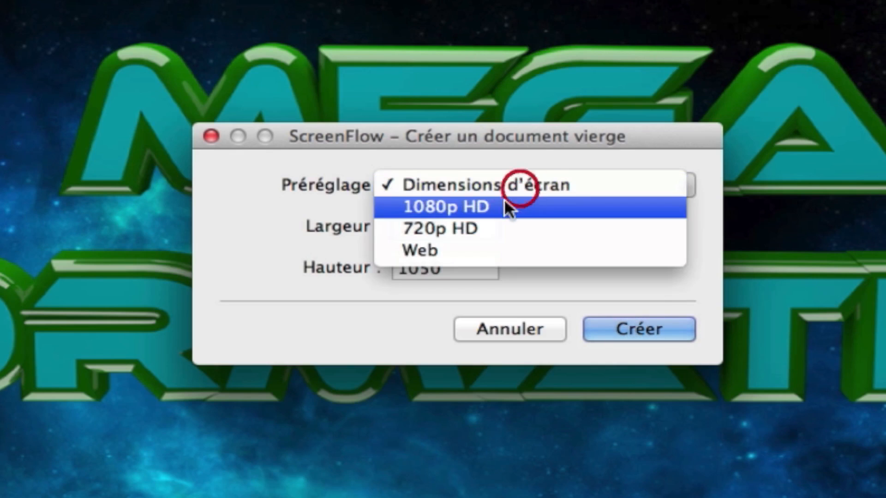
left_click(466, 206)
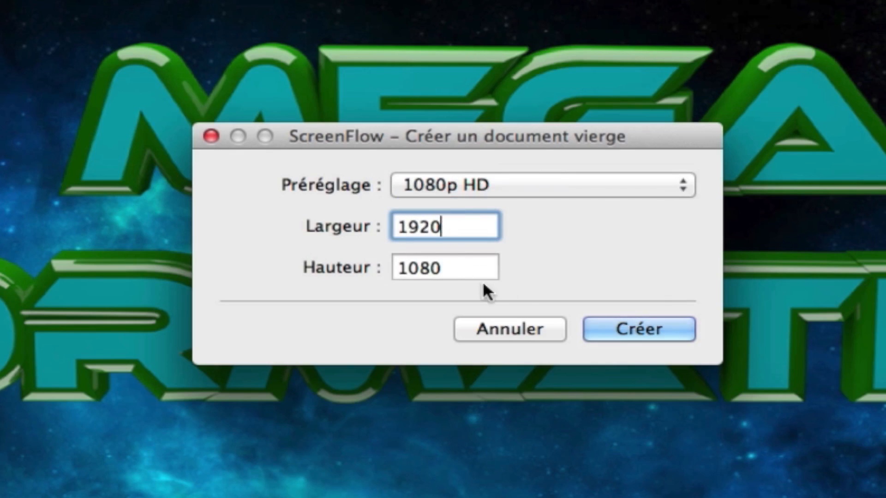
left_click(629, 327)
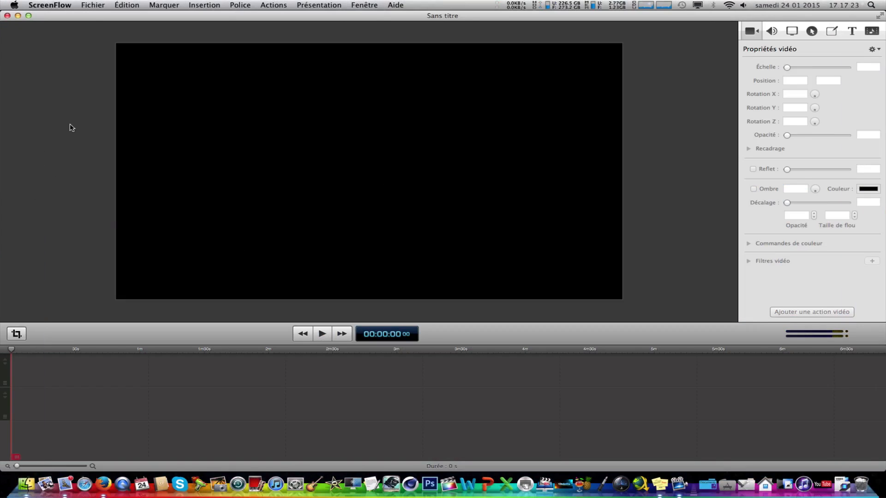
Open the export settings for the untitled document and look through the available presets.
left_click(93, 6)
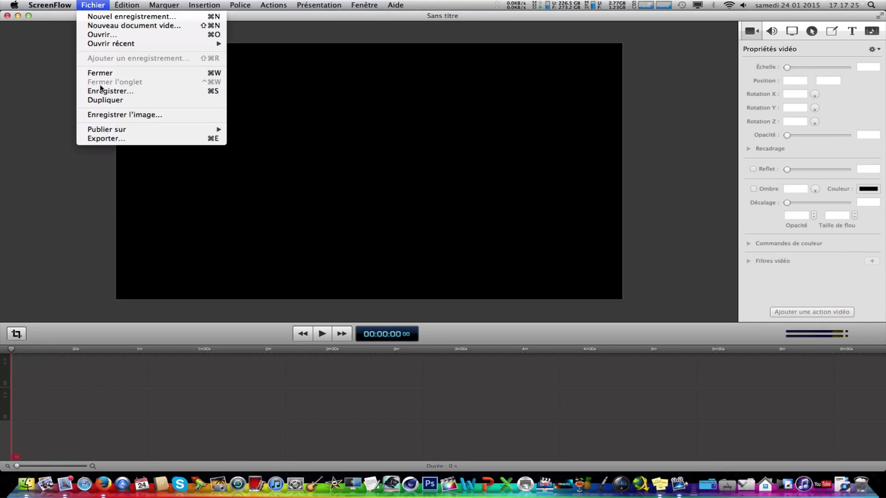
left_click(109, 140)
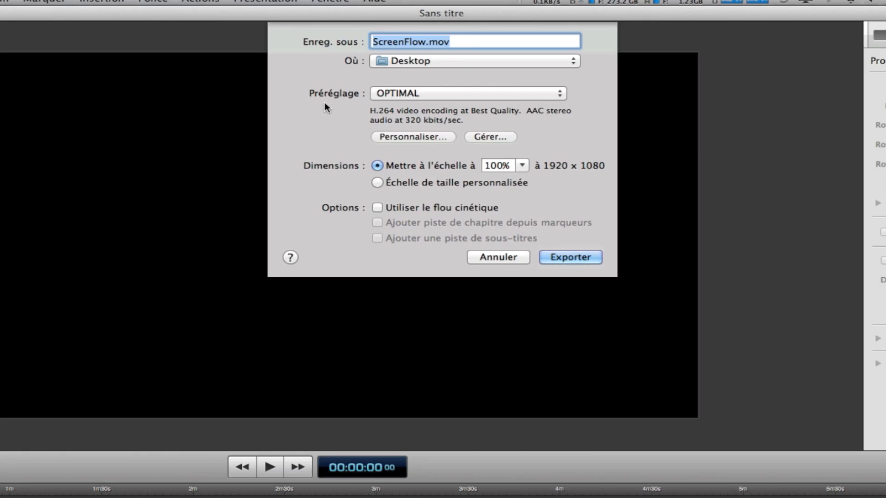
left_click(409, 94)
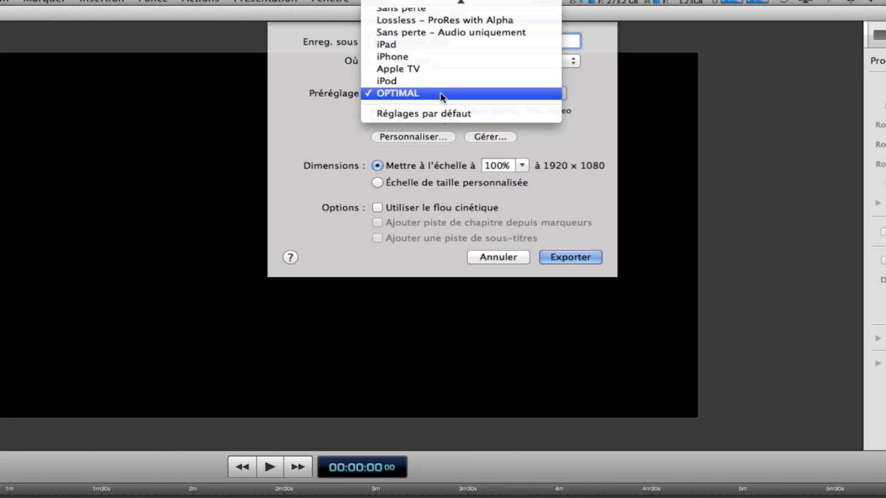
left_click(324, 132)
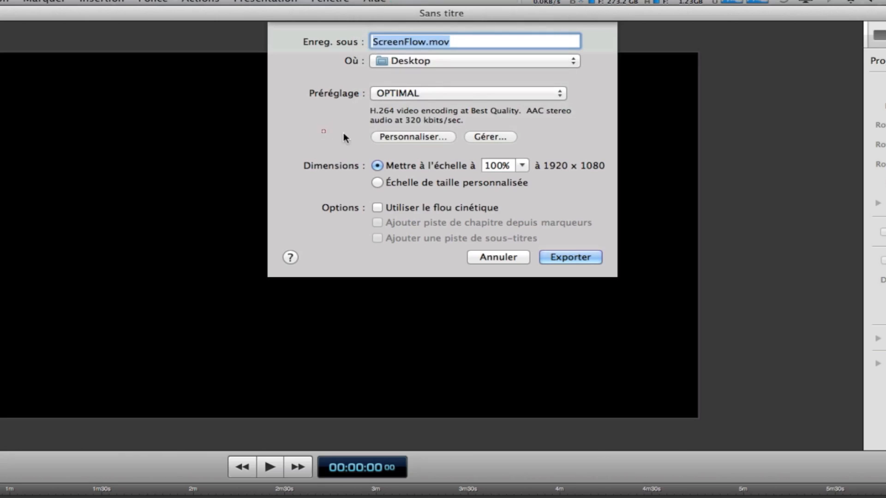
Duplicate the Lossless system export preset and name the custom copy TUTO.
left_click(491, 137)
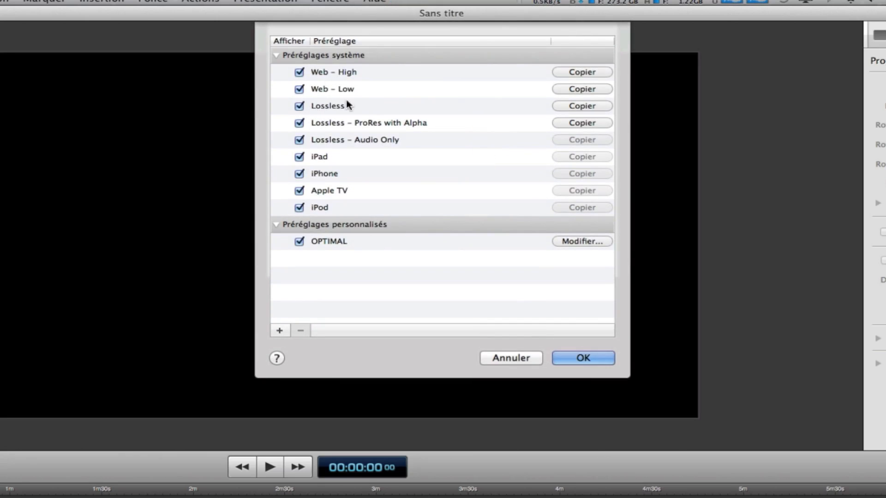
left_click(326, 106)
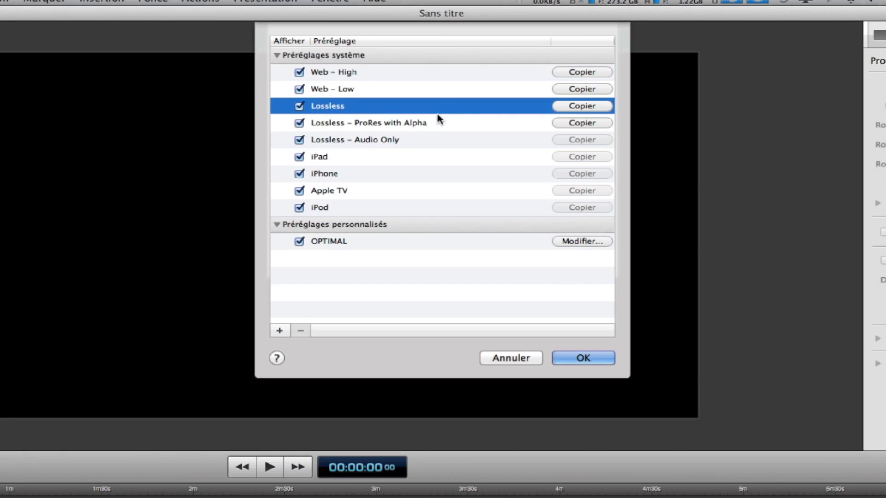
left_click(572, 105)
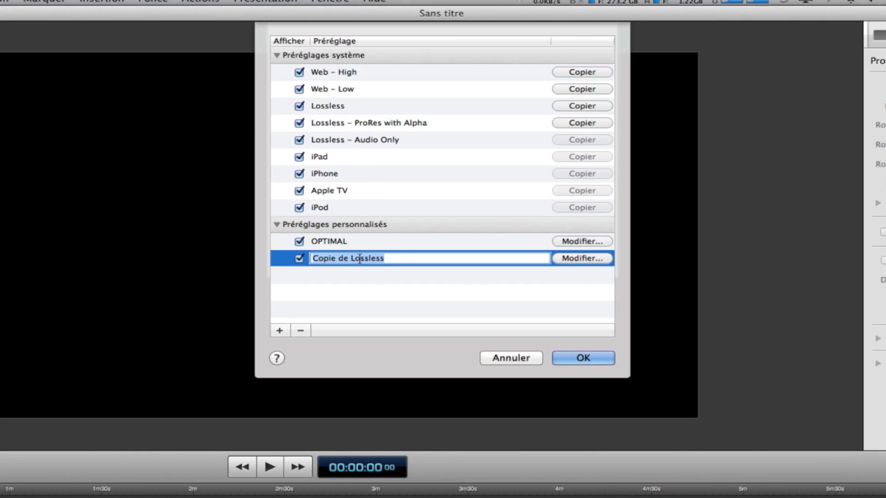
type("TUTO")
key("Return")
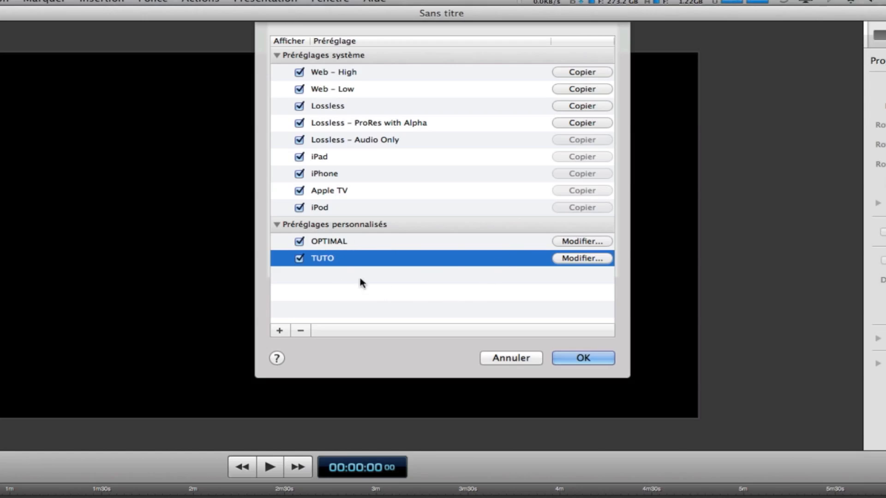
Set the TUTO preset's video compression to H.264 with Best quality and Best quality (Multi-pass) encoding.
left_click(587, 258)
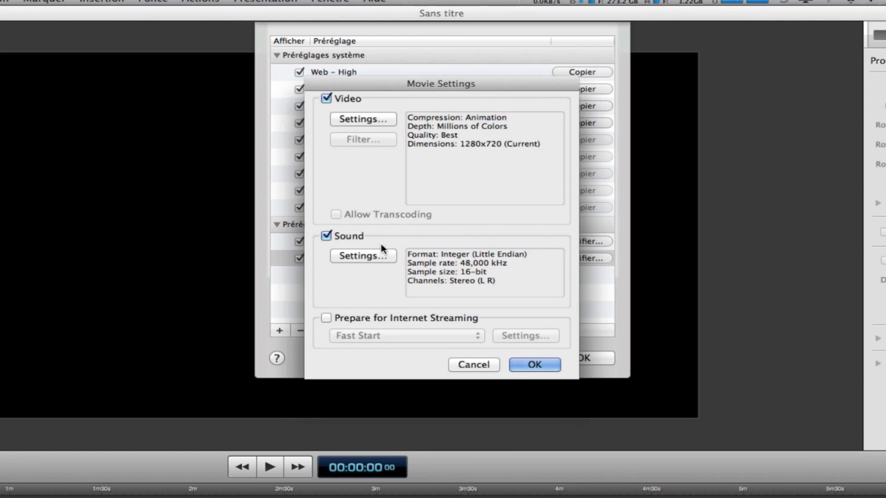
left_click(367, 117)
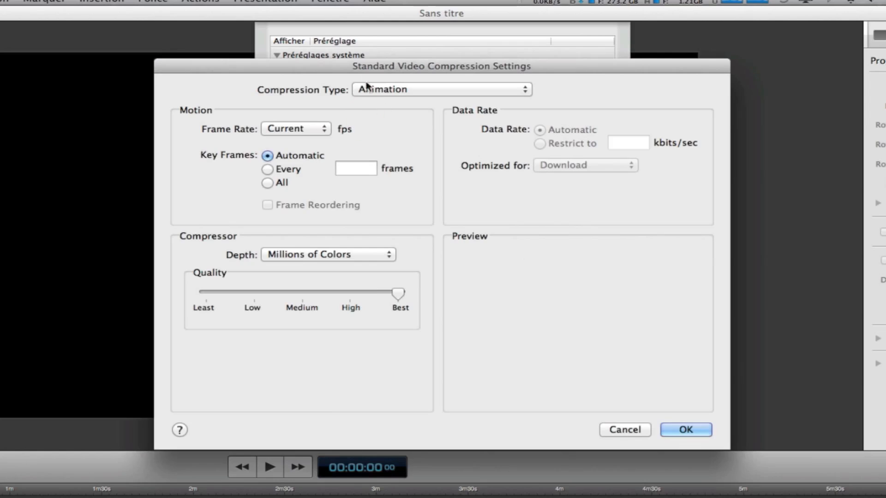
left_click(382, 89)
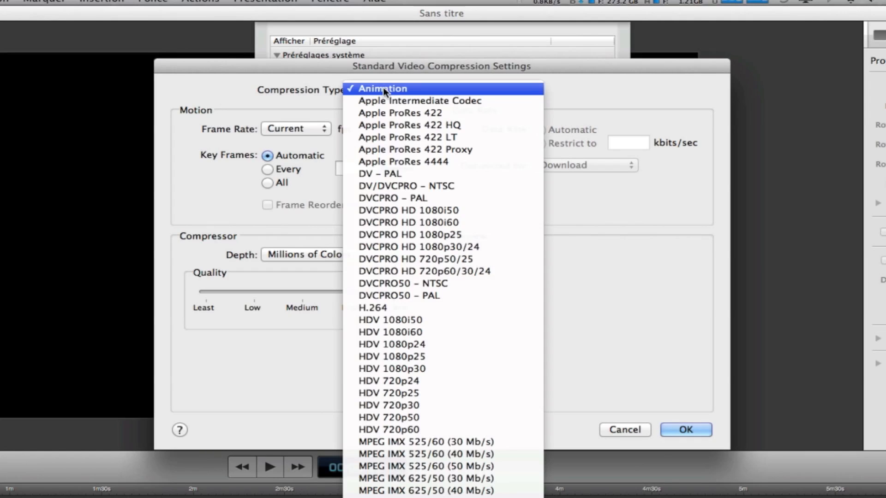
left_click(374, 307)
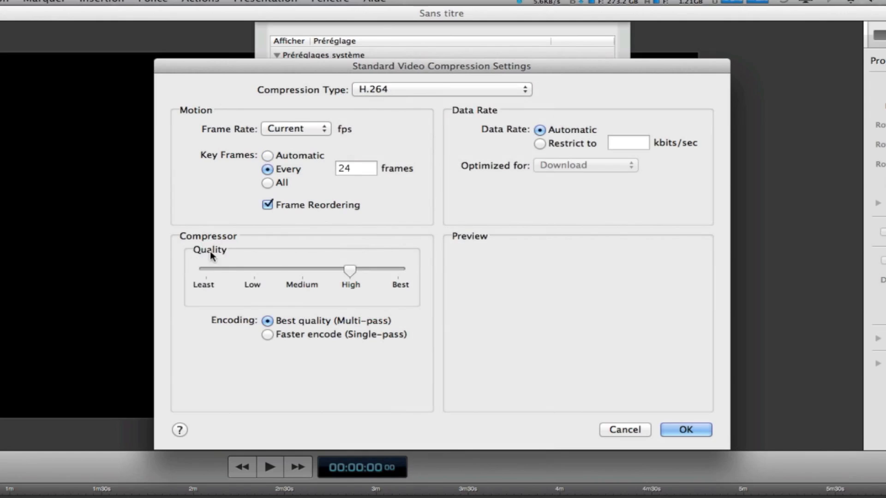
left_click(406, 272)
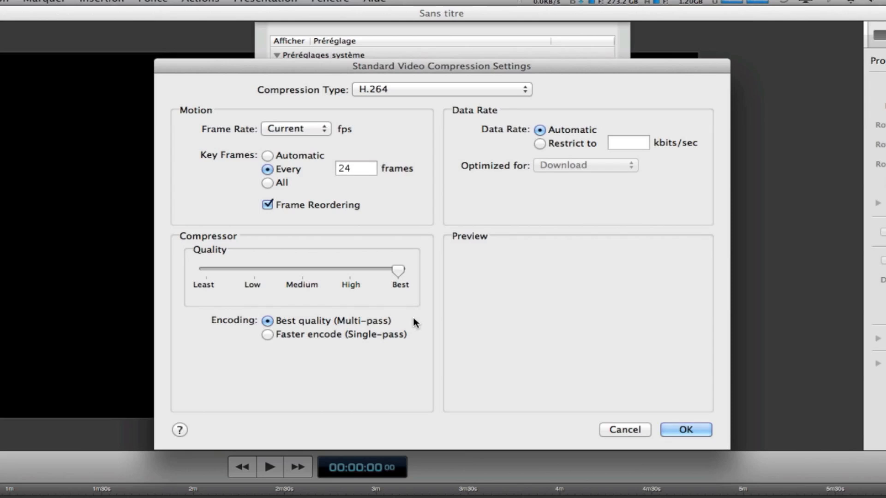
left_click(284, 337)
left_click(264, 321)
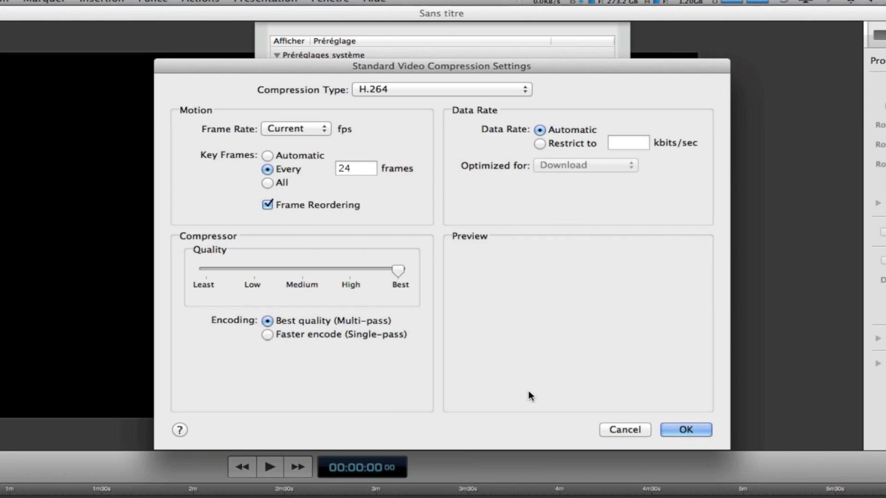
left_click(681, 429)
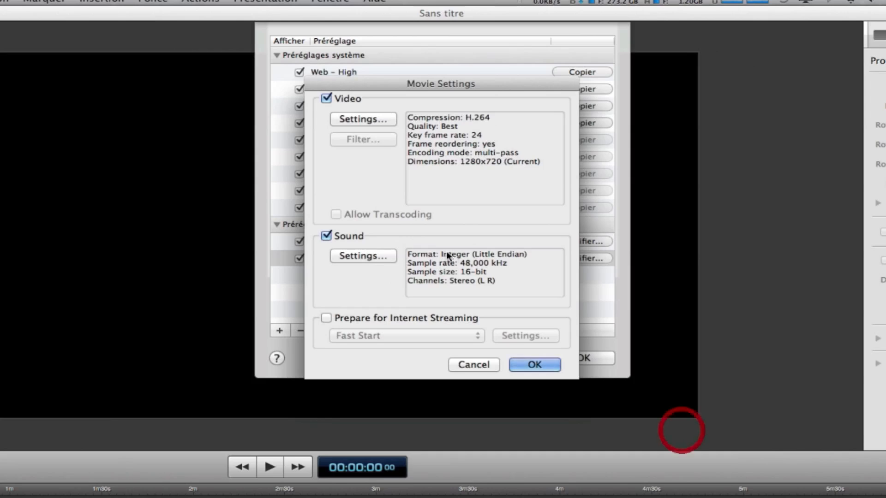
Set the TUTO preset's sound format to AAC with Best render quality.
left_click(354, 257)
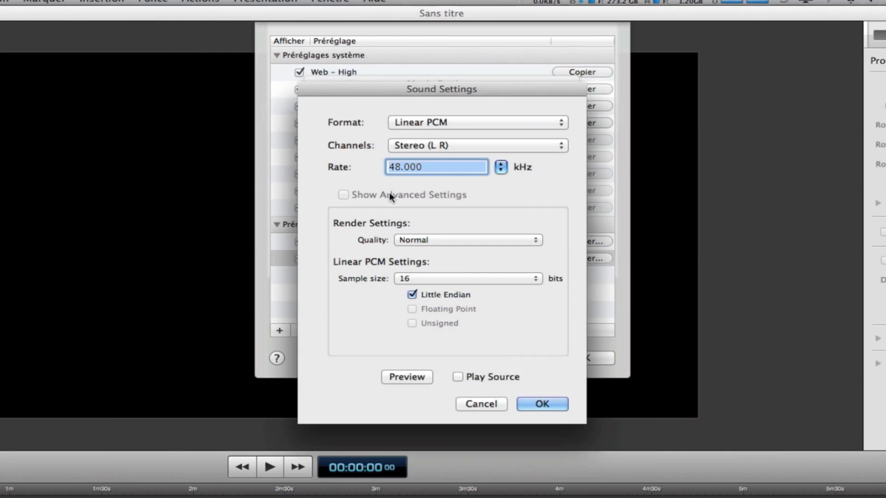
left_click(433, 123)
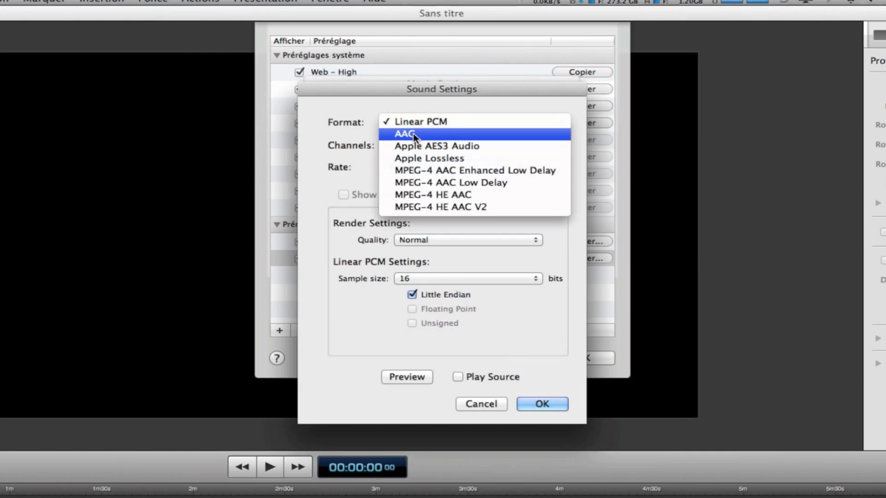
left_click(420, 134)
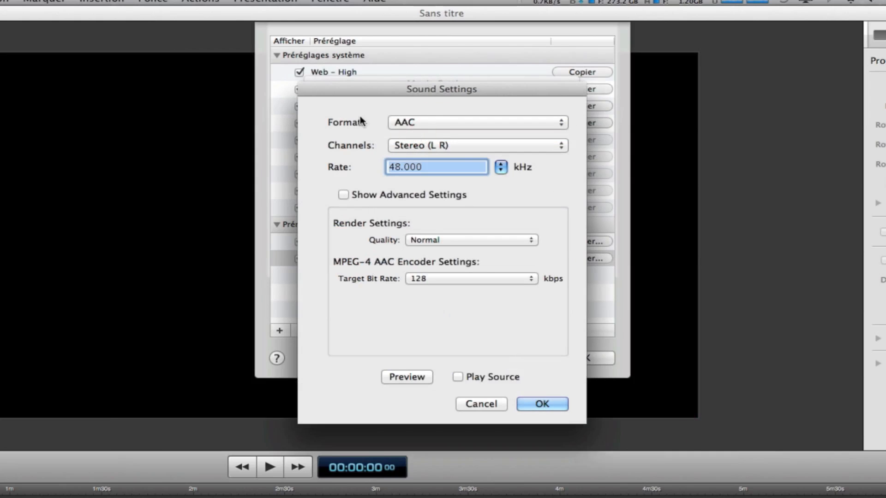
left_click(501, 167)
left_click(515, 184)
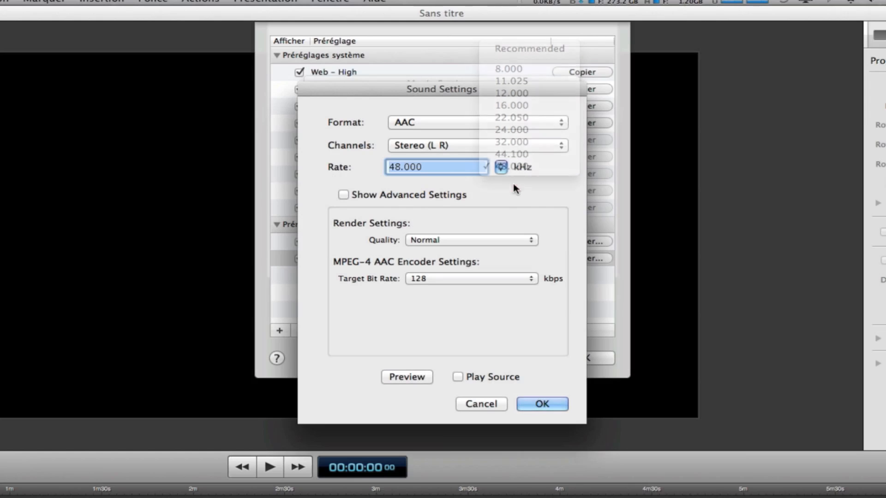
left_click(448, 241)
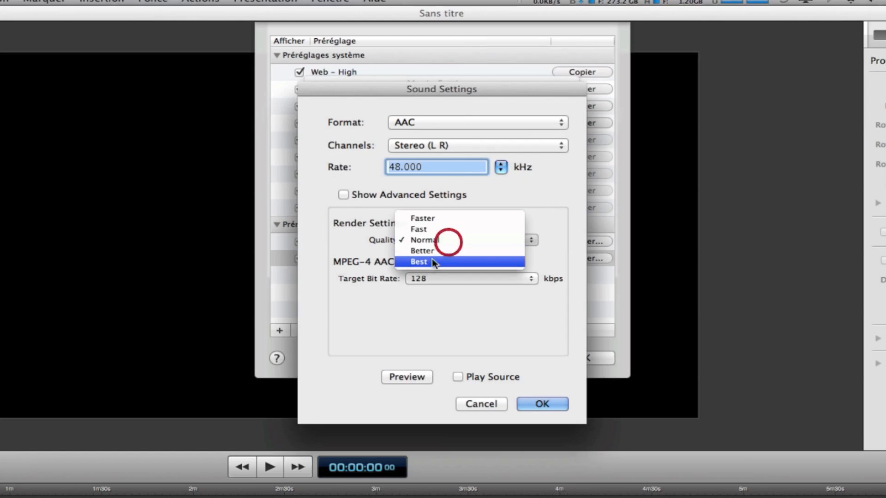
left_click(426, 259)
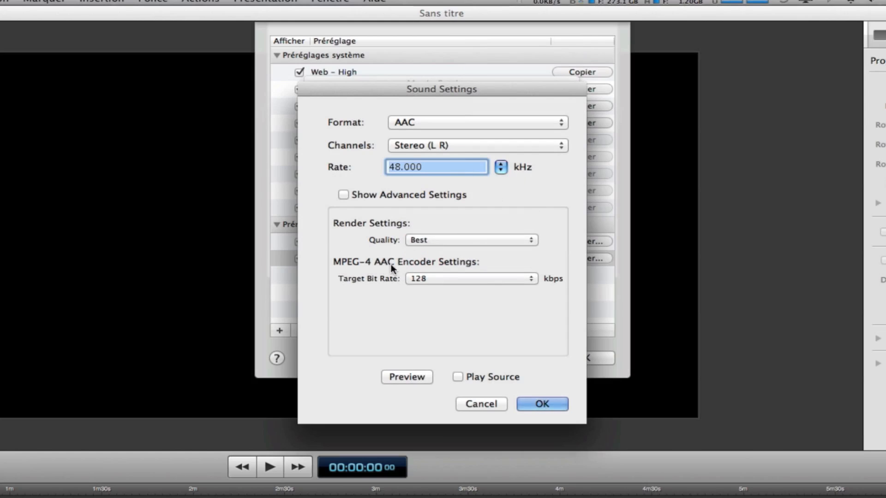
Set the AAC encoder's target bit rate to 320 kbps.
left_click(441, 276)
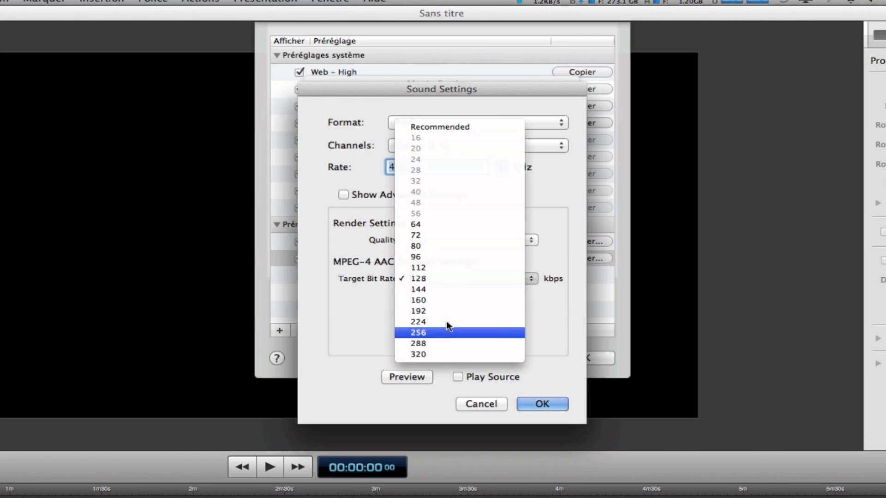
left_click(431, 278)
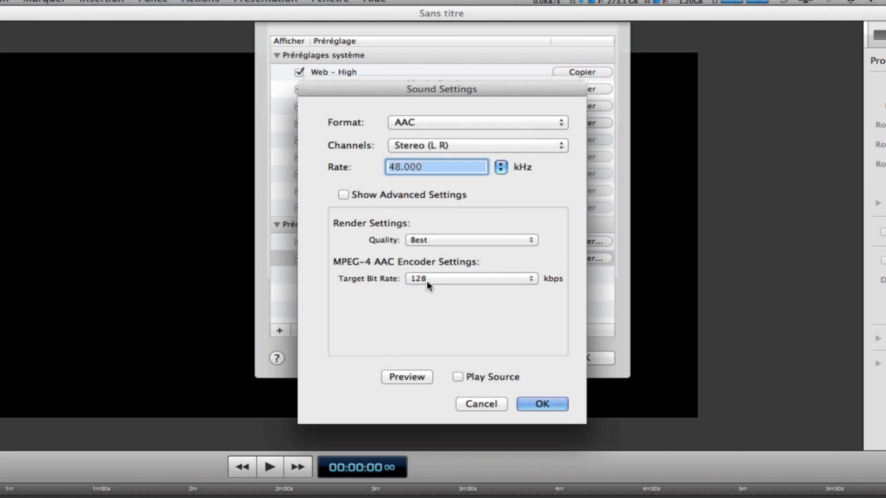
left_click(431, 279)
left_click(424, 353)
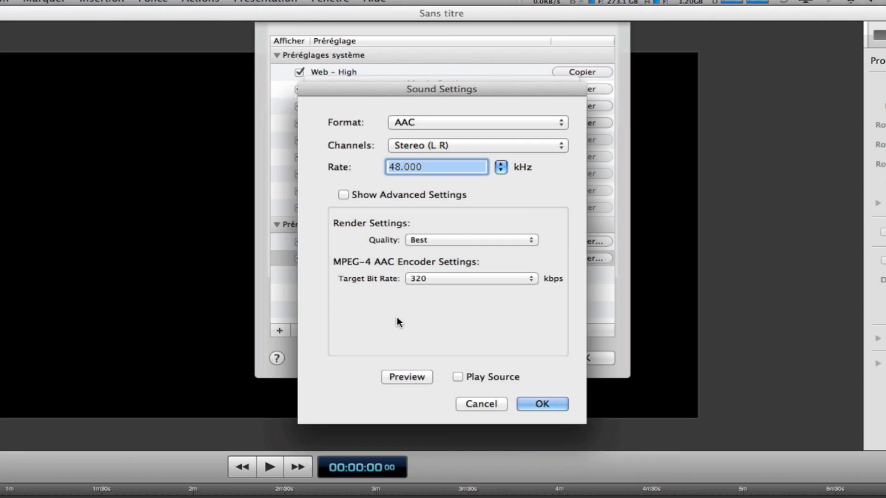
Try a target bit rate of 128 kbps for the AAC sound and return it to 320 kbps.
left_click(428, 279)
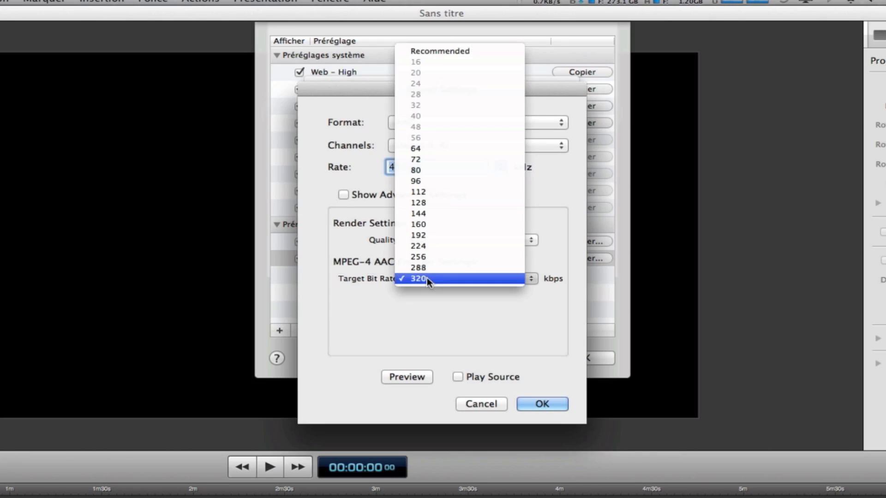
left_click(449, 201)
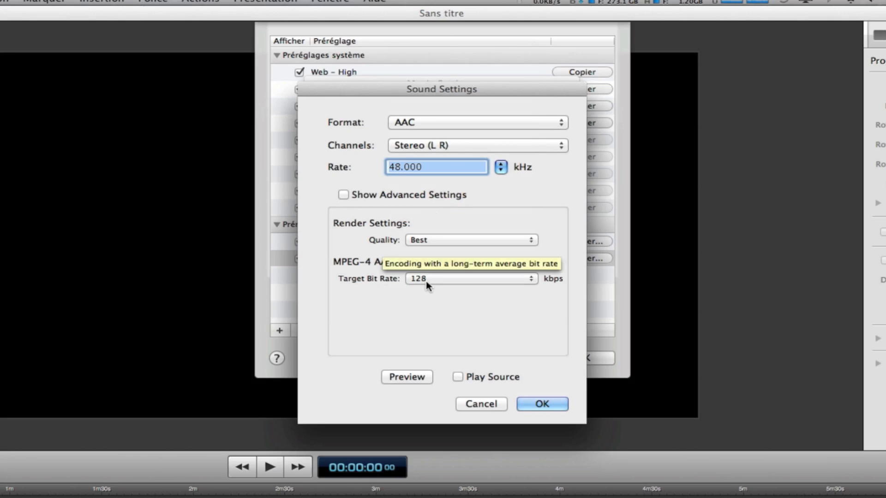
left_click(438, 278)
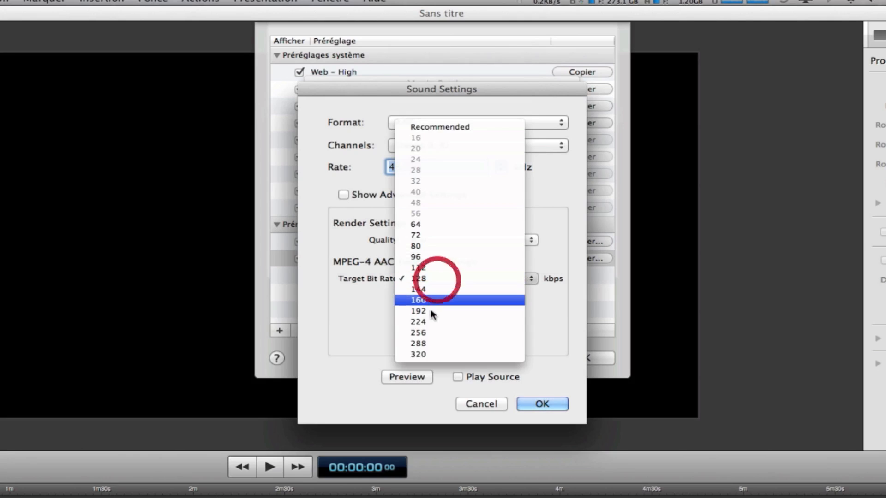
left_click(430, 353)
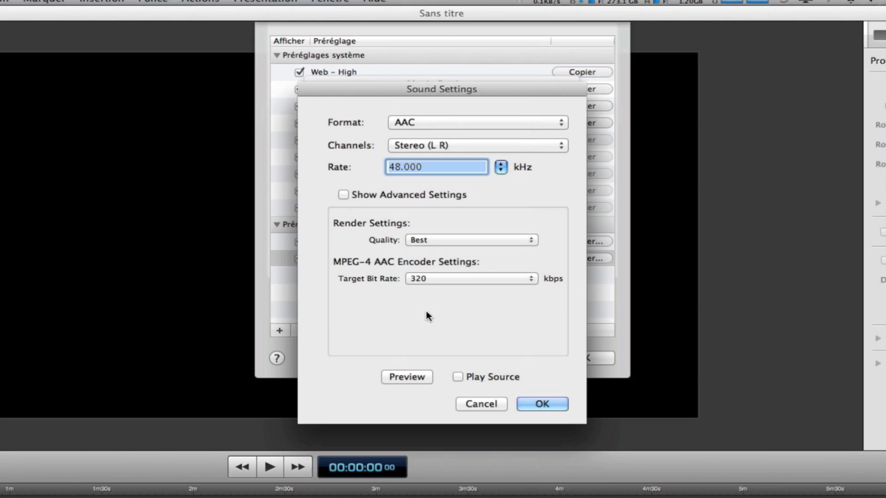
Accept the AAC sound settings and save the TUTO preset in the export preset list.
left_click(544, 404)
left_click(530, 367)
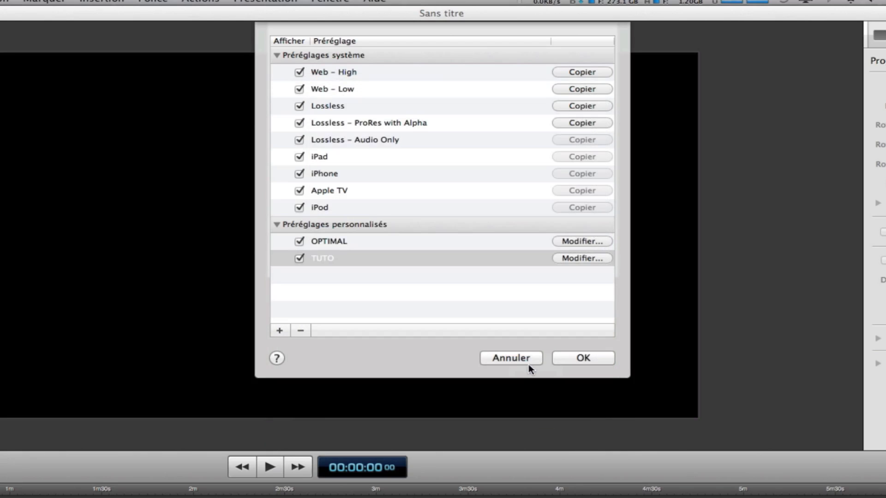
left_click(581, 359)
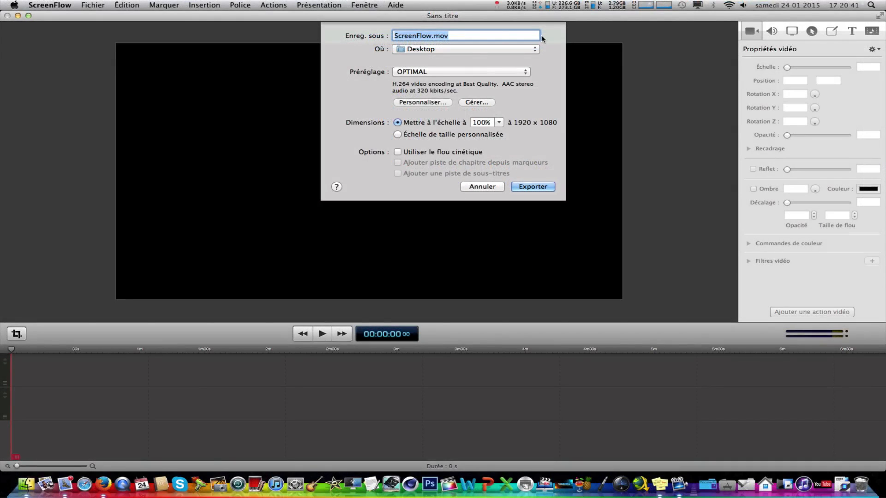
Try to export ScreenFlow.mov to the Desktop with the TUTO preset, scaled to 100%.
left_click(429, 72)
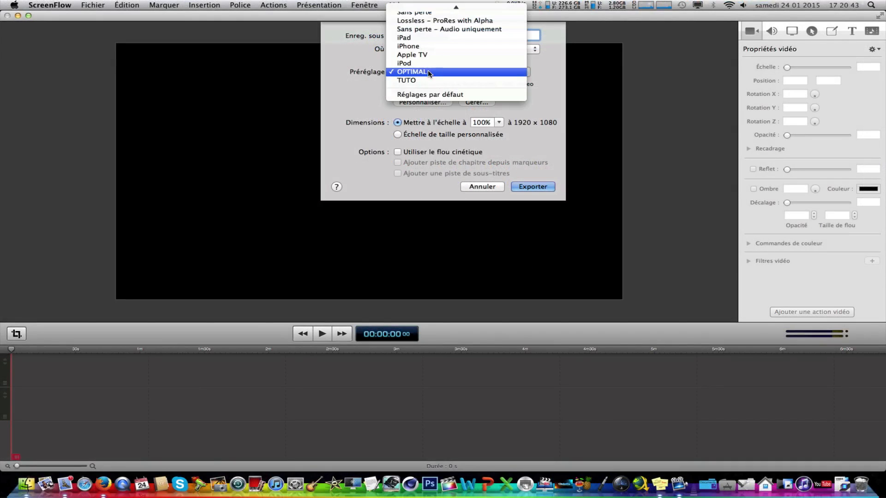
left_click(412, 82)
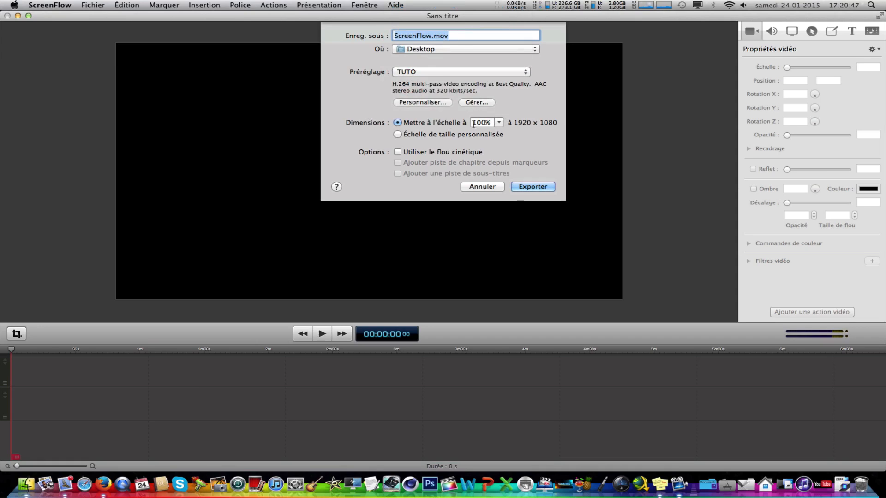
left_click(500, 123)
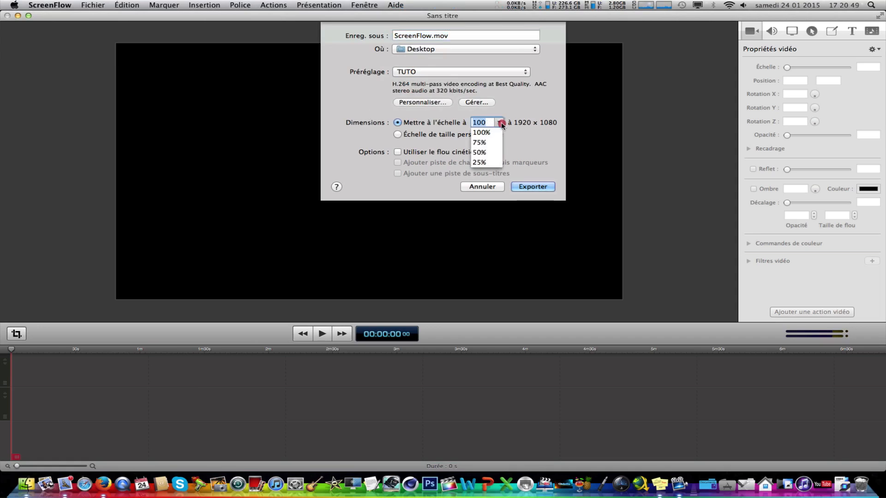
left_click(482, 132)
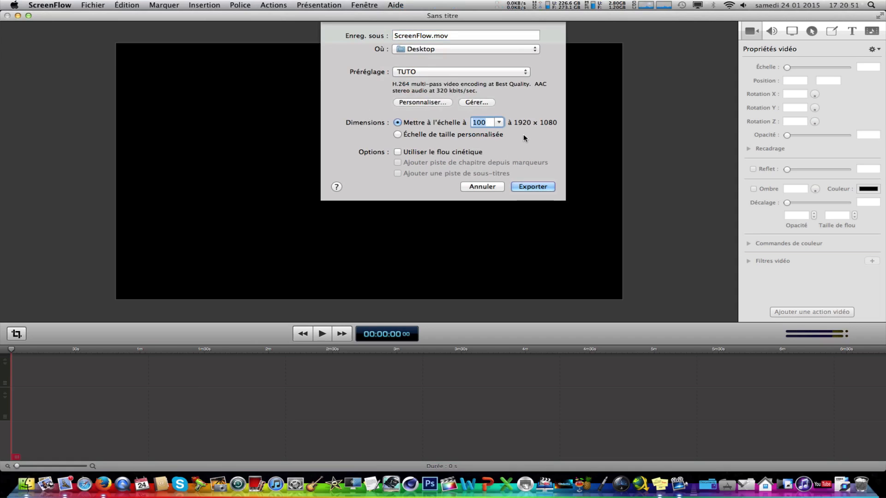
left_click(524, 187)
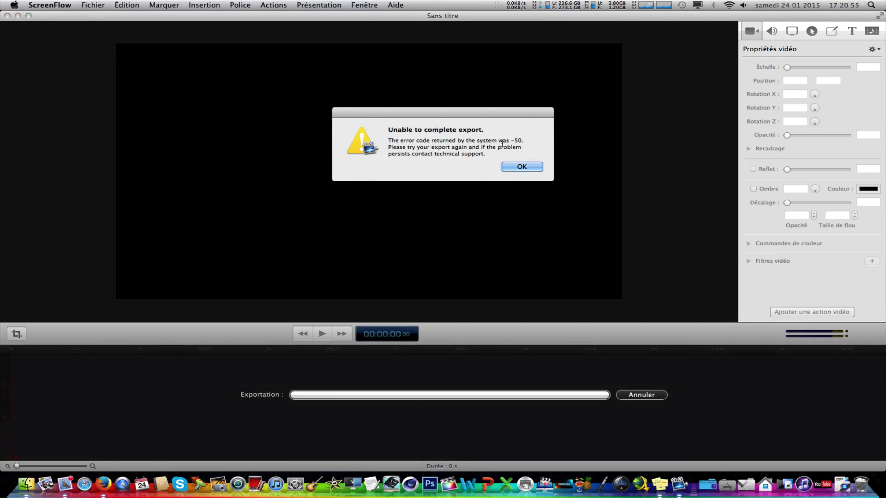
left_click(520, 167)
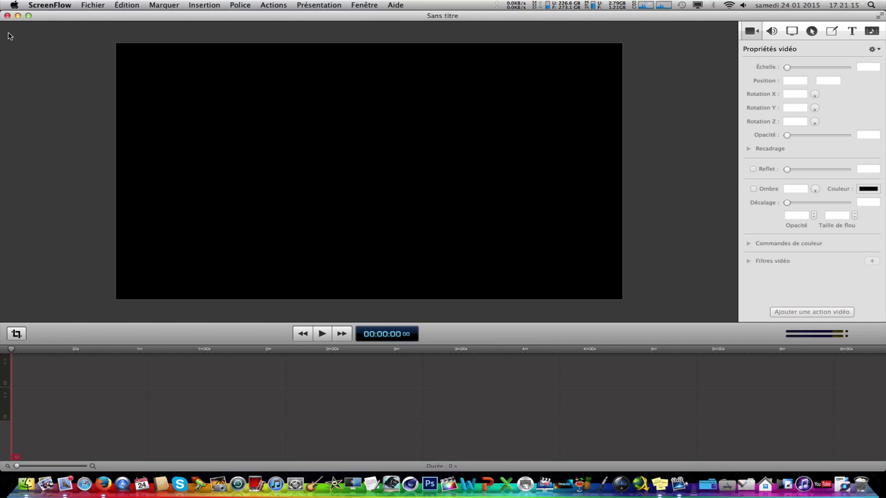
Close the untitled document without saving its changes.
left_click(7, 16)
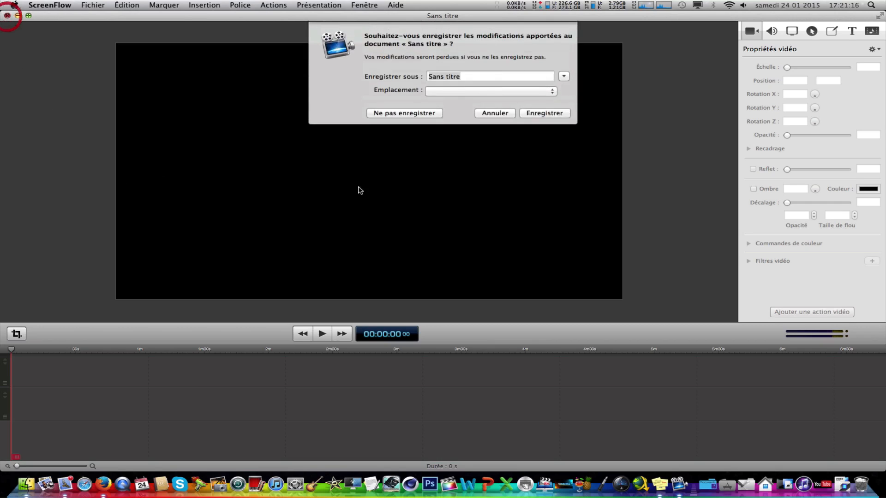
left_click(417, 113)
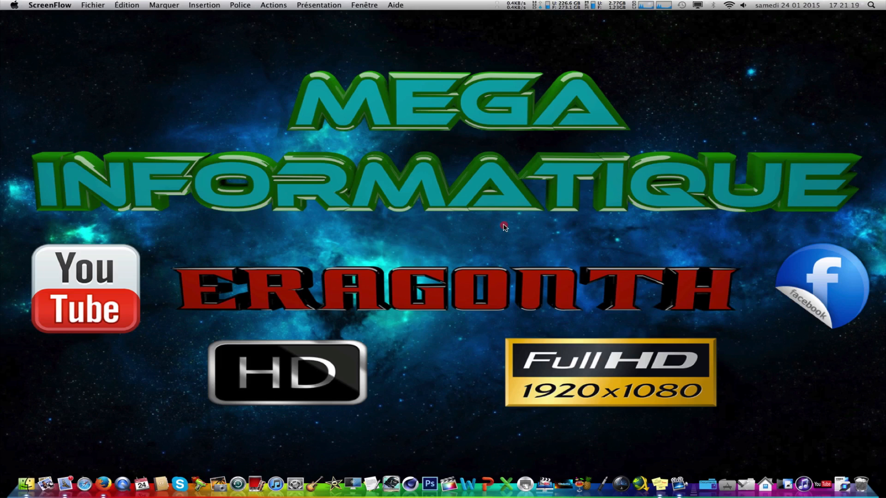